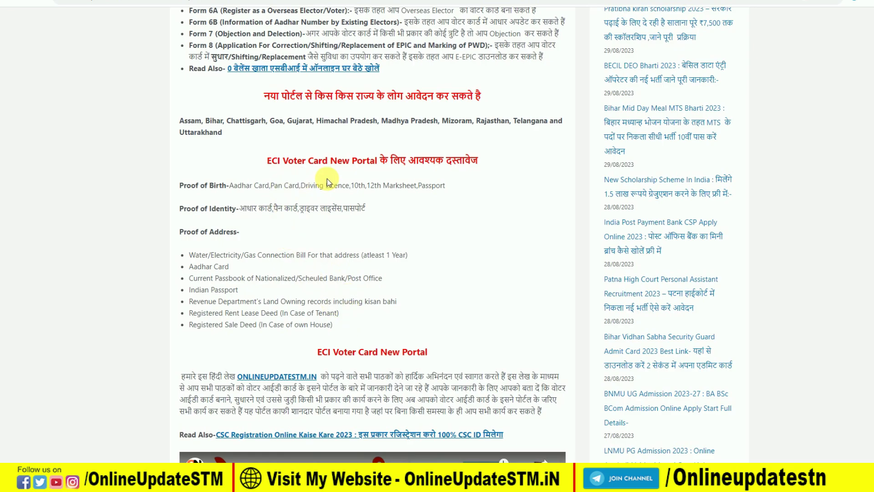
# Step: Open the voter portal through the article's Online Apply Registration link and start Form 6 for general electors
pyautogui.scroll(-10, 327, 179)
pyautogui.scroll(-15, 327, 178)
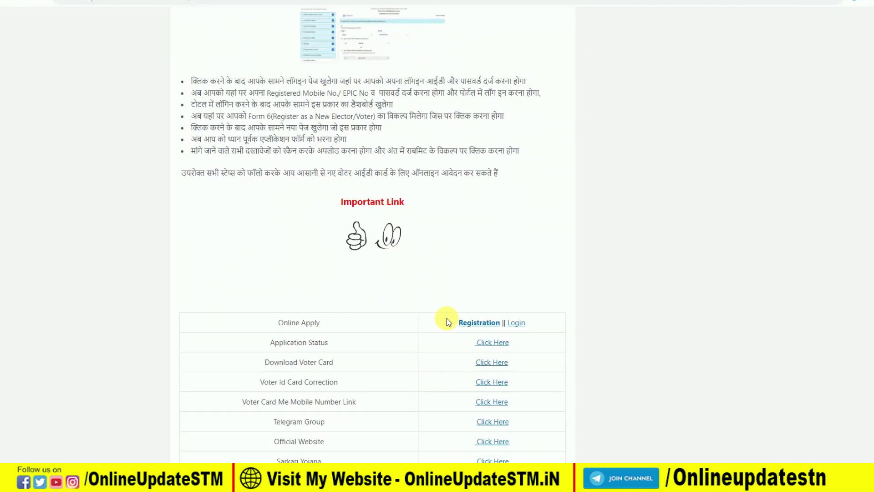
pyautogui.scroll(-1, 446, 318)
pyautogui.click(491, 287)
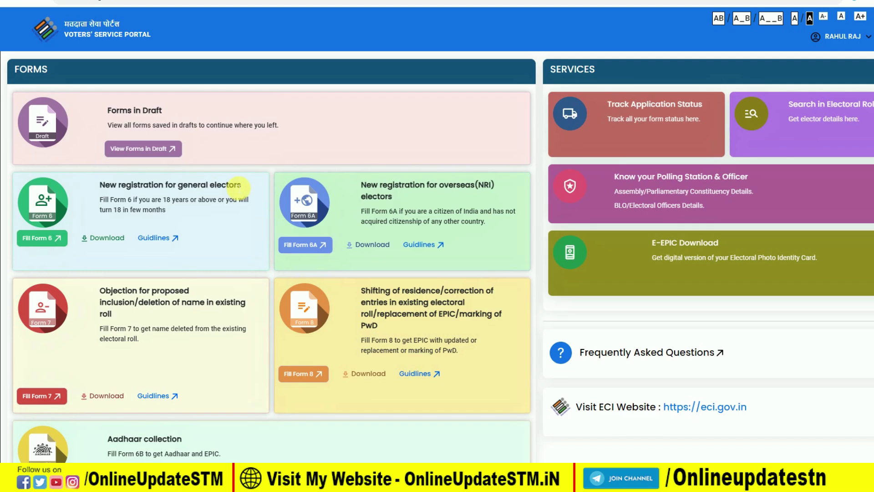
pyautogui.click(51, 244)
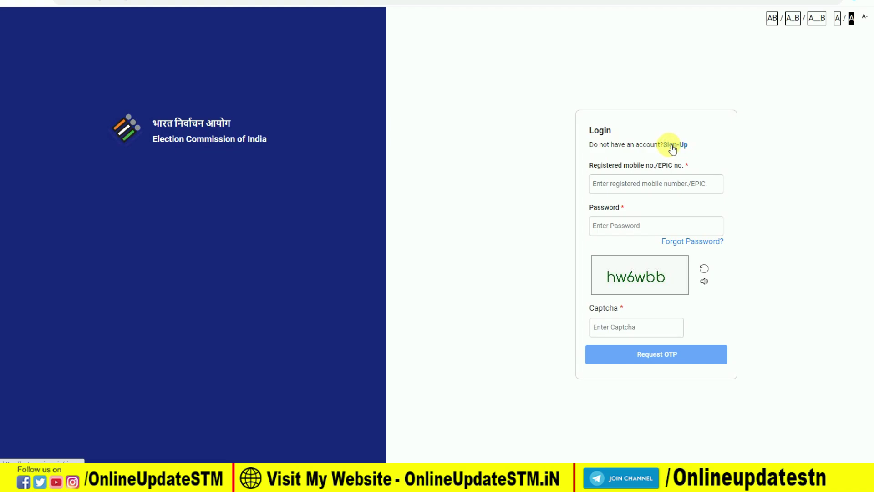
# Step: Check the sign-up form, return to login, verify the mobile OTP, and open Form 6 for new general electors
pyautogui.click(673, 149)
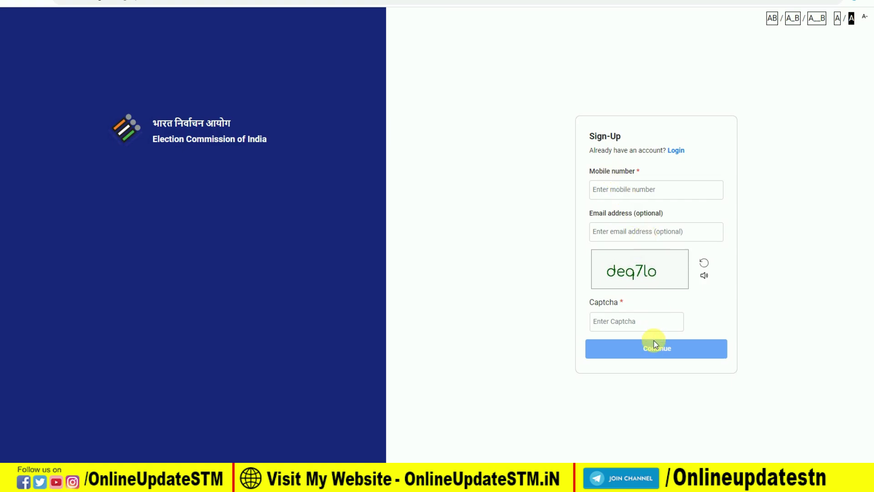
pyautogui.click(678, 150)
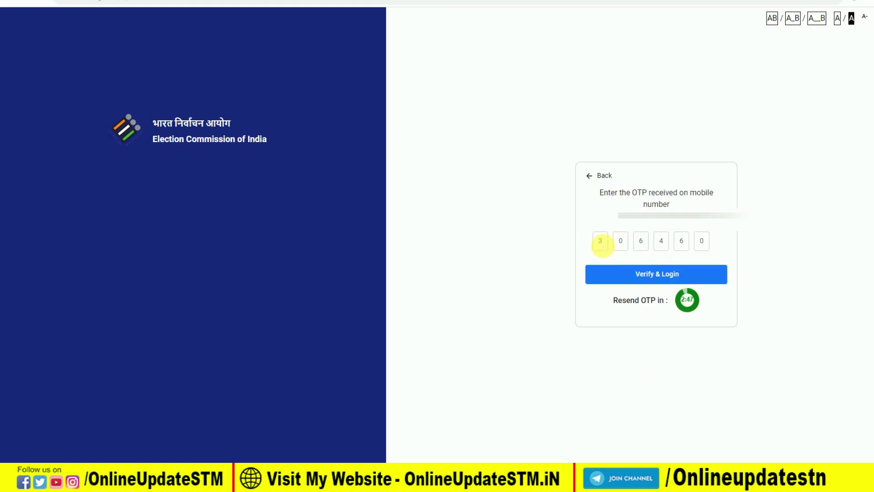
pyautogui.click(657, 274)
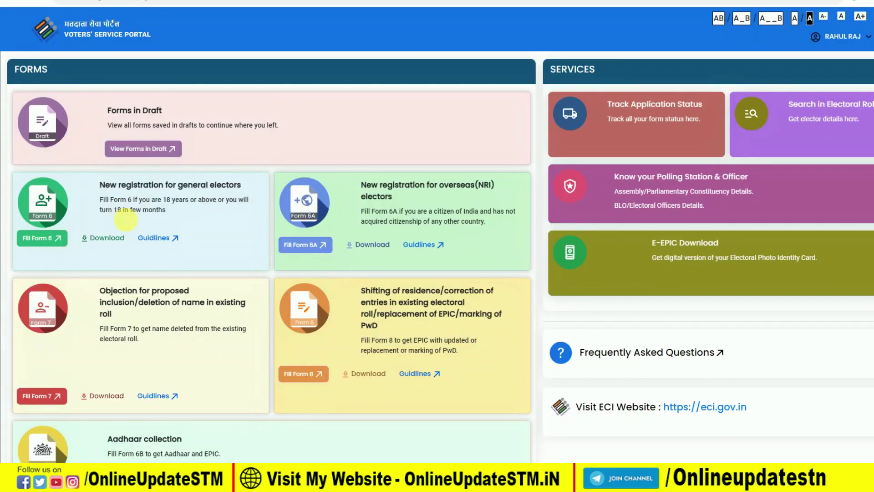
pyautogui.click(39, 239)
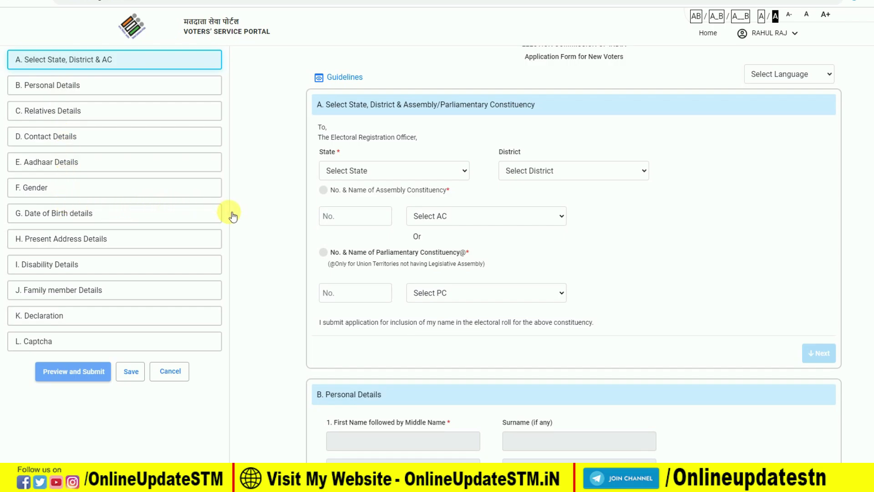
# Step: Set the state to Bihar, the district to SITAMARHI and the assembly constituency to Parihar, and continue to Personal Details
pyautogui.click(359, 171)
pyautogui.click(362, 234)
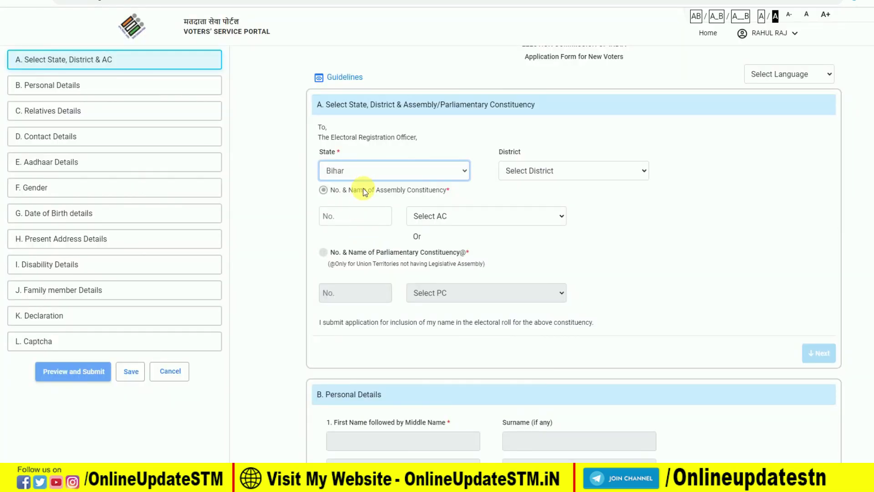
pyautogui.click(526, 171)
pyautogui.scroll(-4, 559, 340)
pyautogui.scroll(-1, 559, 339)
pyautogui.click(557, 341)
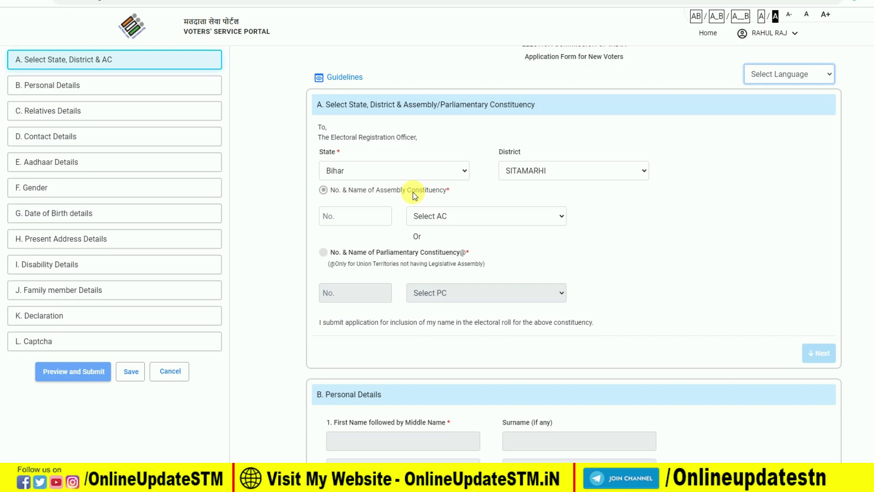
pyautogui.click(454, 215)
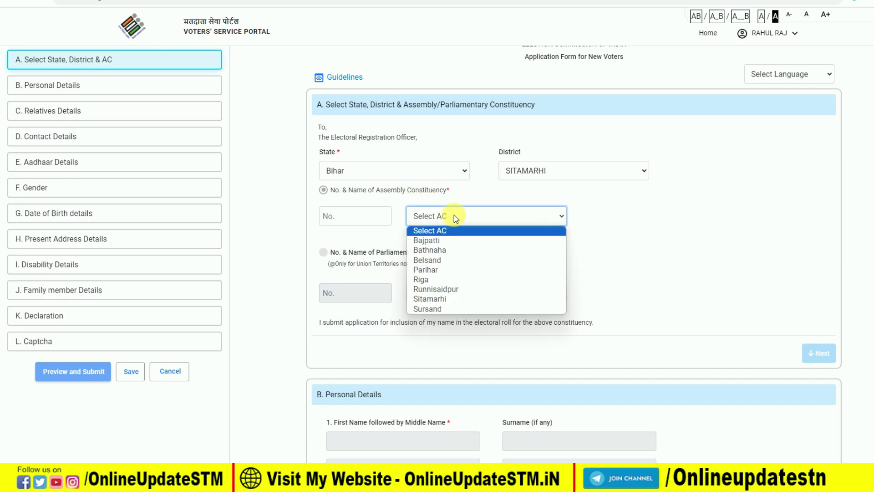
pyautogui.click(449, 269)
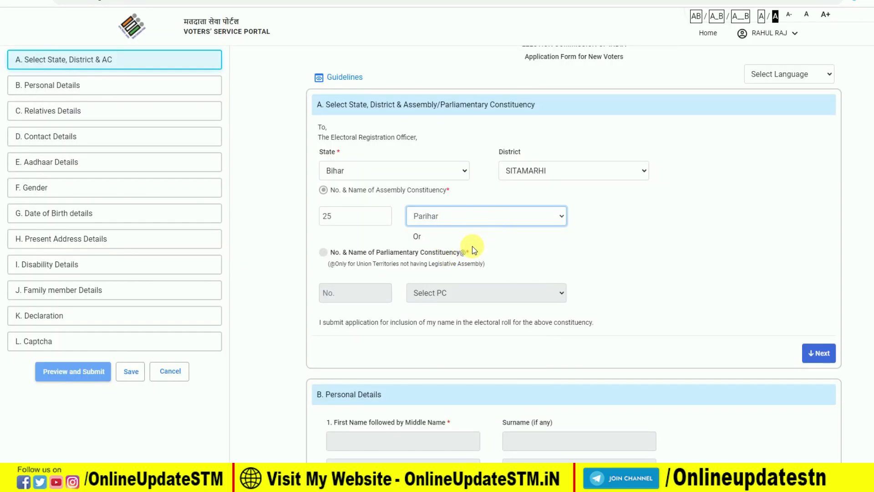
pyautogui.scroll(-1, 797, 286)
pyautogui.click(818, 304)
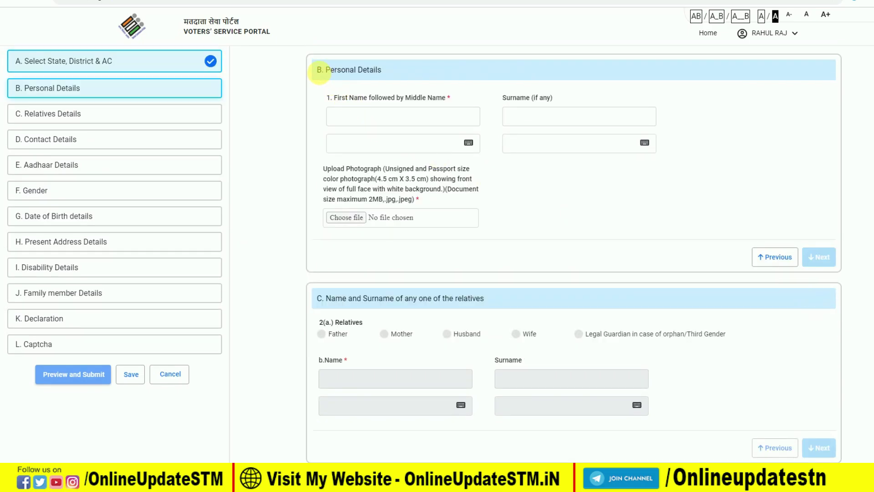
# Step: Complete Personal Details with the applicant's first name in English and Hindi and the photograph My photo 1.jpg
pyautogui.click(370, 119)
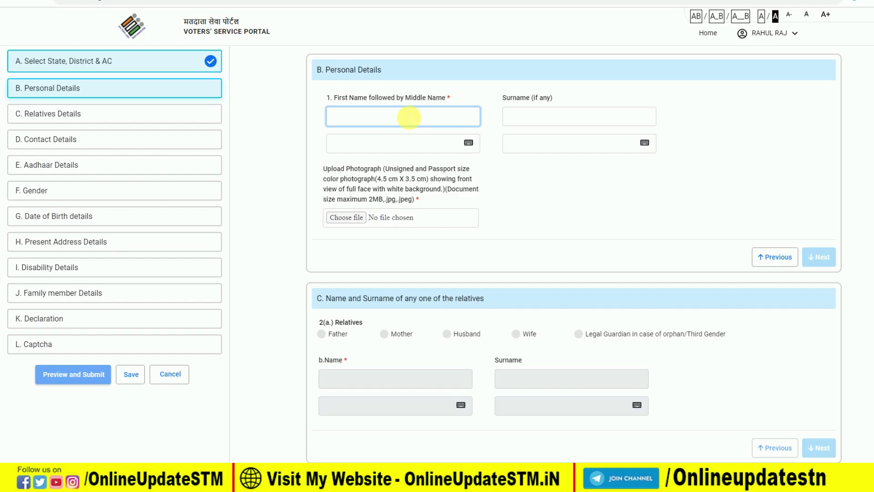
pyautogui.write('r')
pyautogui.press('BackSpace')
pyautogui.write('RAM')
pyautogui.click(370, 142)
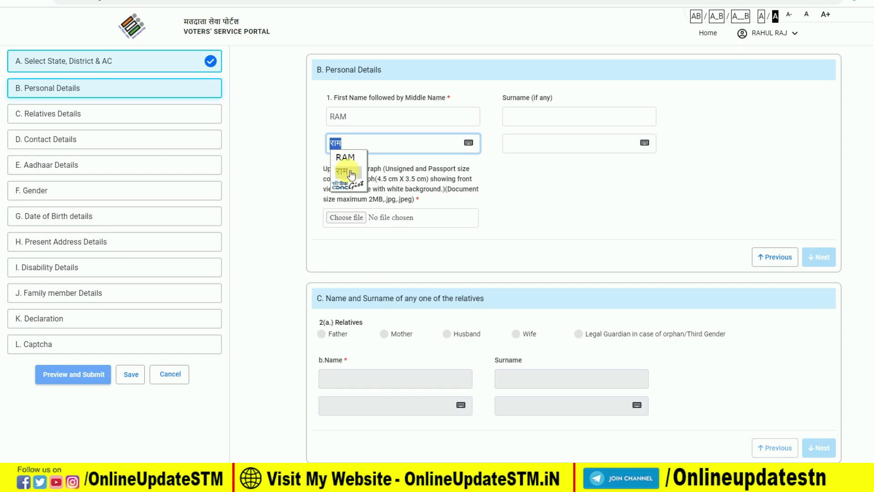
pyautogui.click(315, 162)
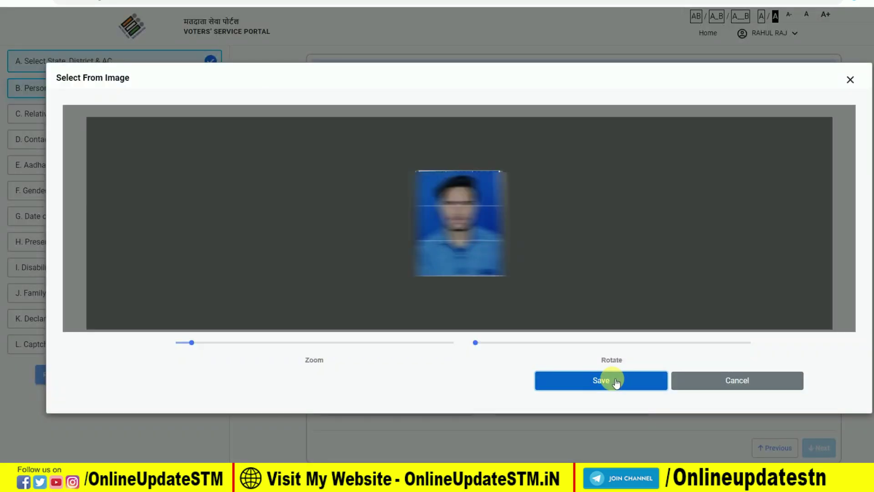
pyautogui.click(612, 380)
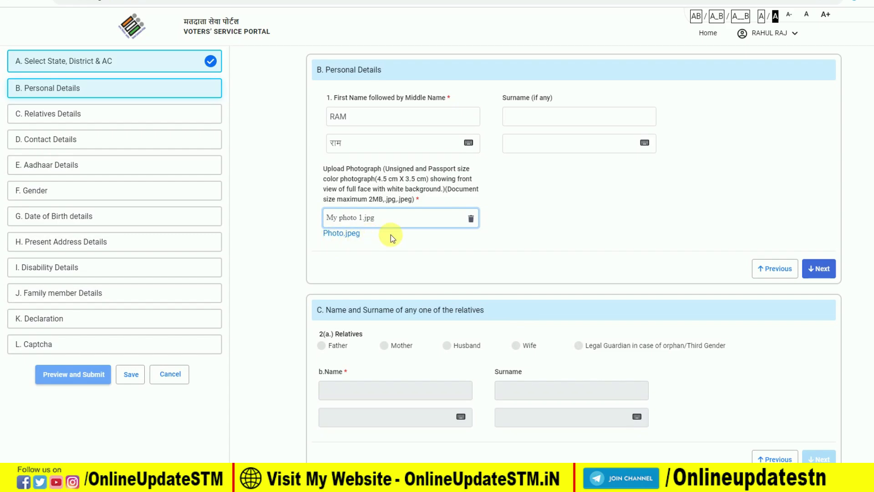
pyautogui.click(826, 272)
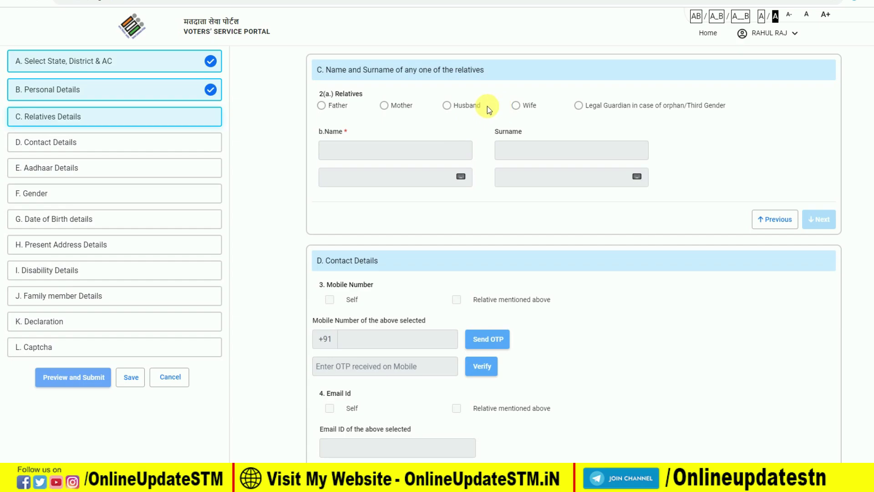
# Step: Choose Father as the relative, enter FATHER as the name in English and Hindi, and continue to Contact Details
pyautogui.click(322, 105)
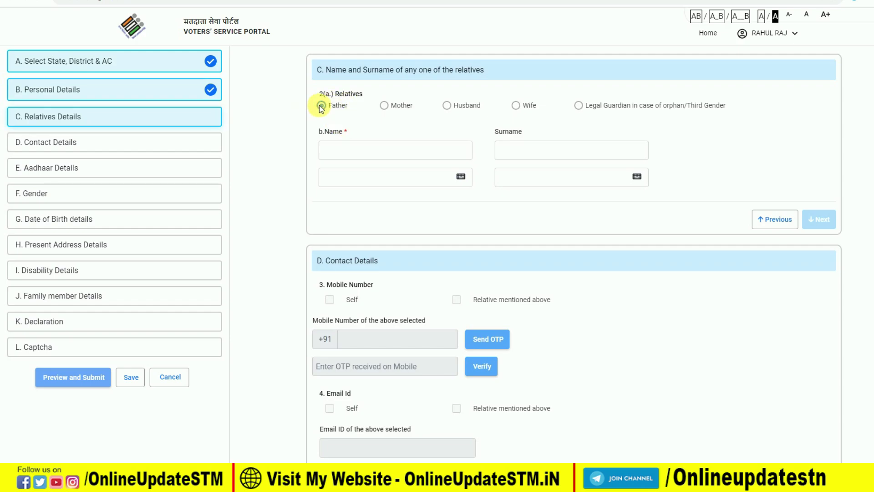
pyautogui.click(365, 150)
pyautogui.write('FATHER')
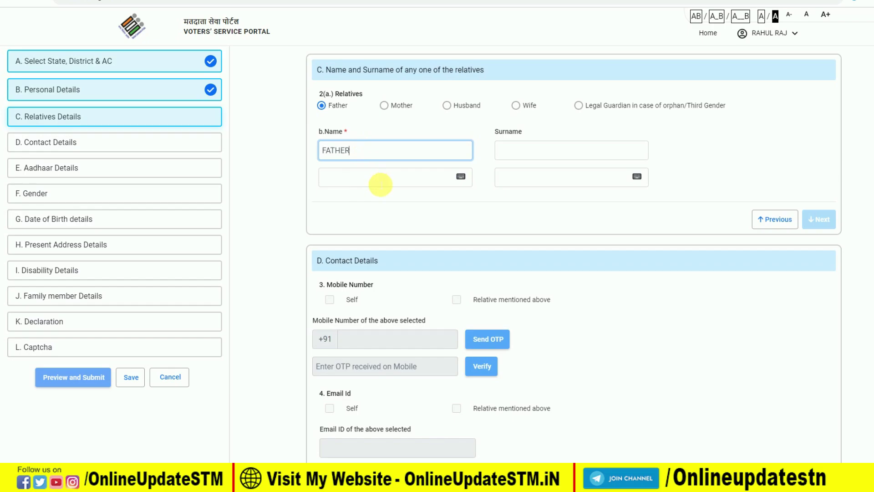
pyautogui.click(381, 181)
pyautogui.click(477, 208)
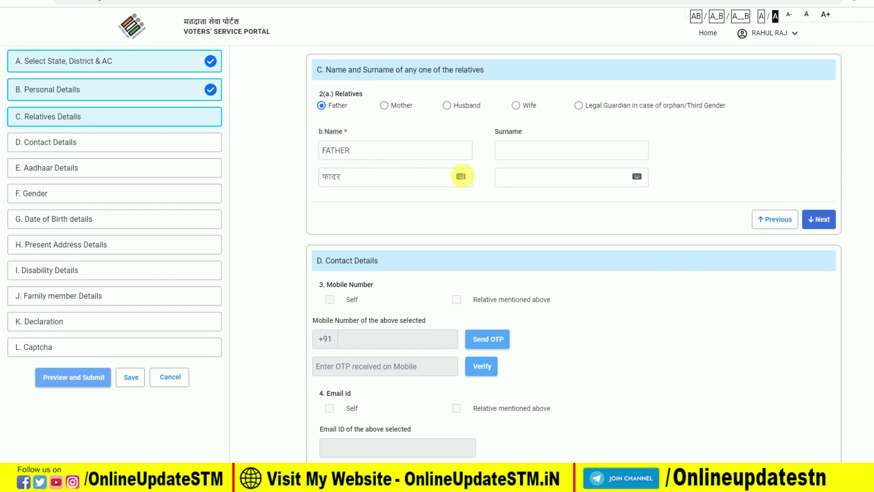
pyautogui.click(829, 221)
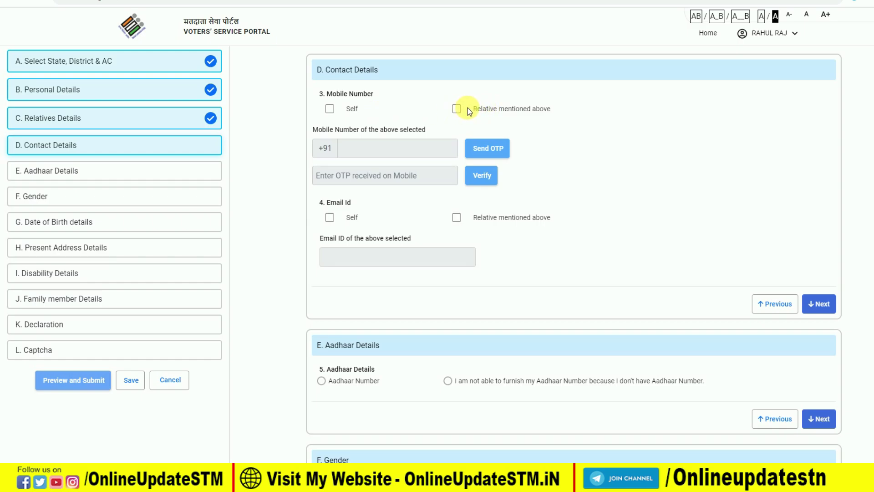
# Step: Provide the applicant's own mobile number, verify it with the received OTP, and continue to Aadhaar Details
pyautogui.click(330, 109)
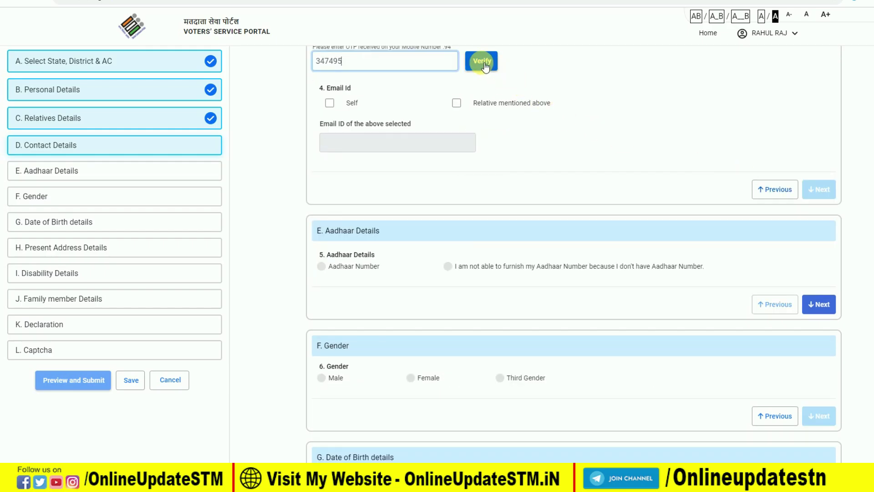
pyautogui.click(481, 61)
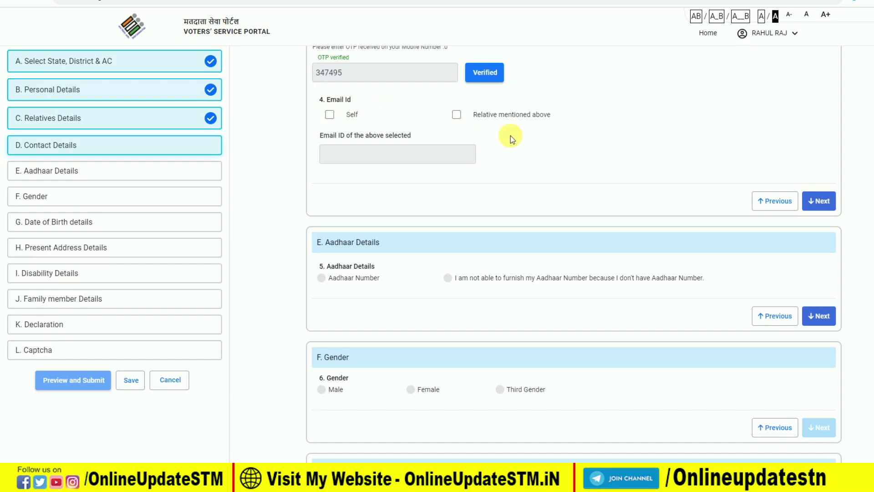
pyautogui.click(832, 209)
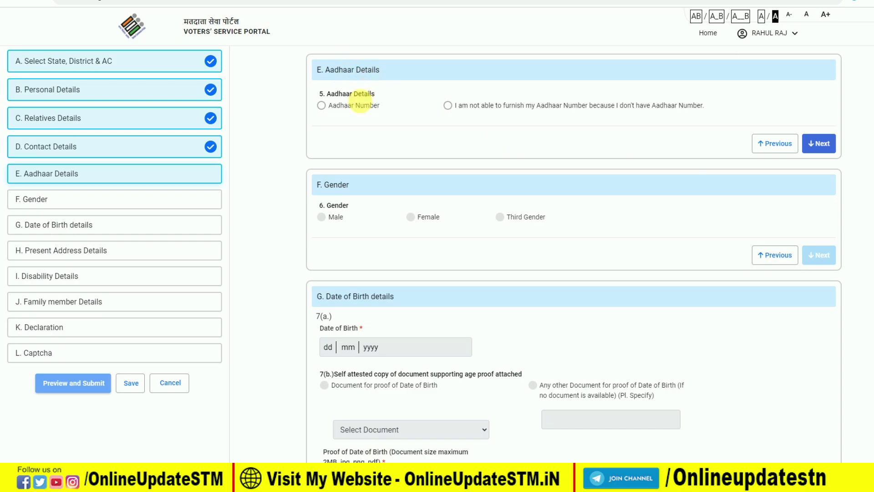
# Step: Choose to provide the Aadhaar number, set the gender to Male, and continue to the date of birth section
pyautogui.click(321, 105)
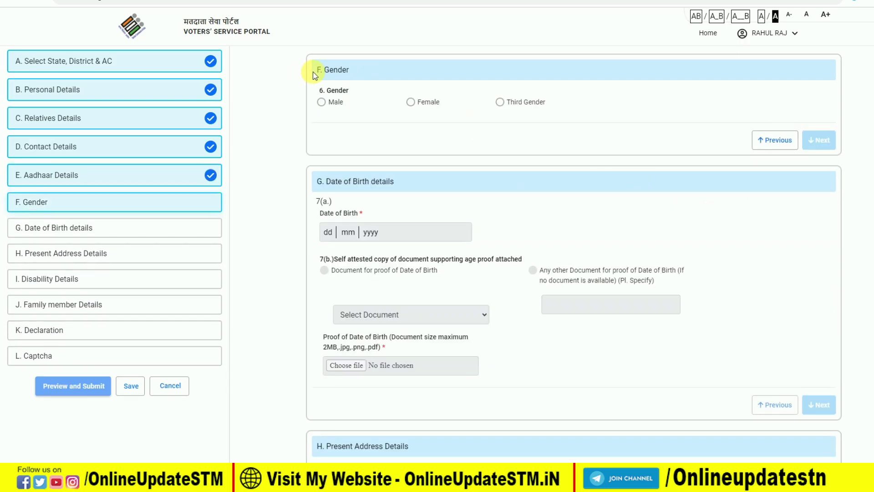
pyautogui.click(321, 102)
pyautogui.click(818, 140)
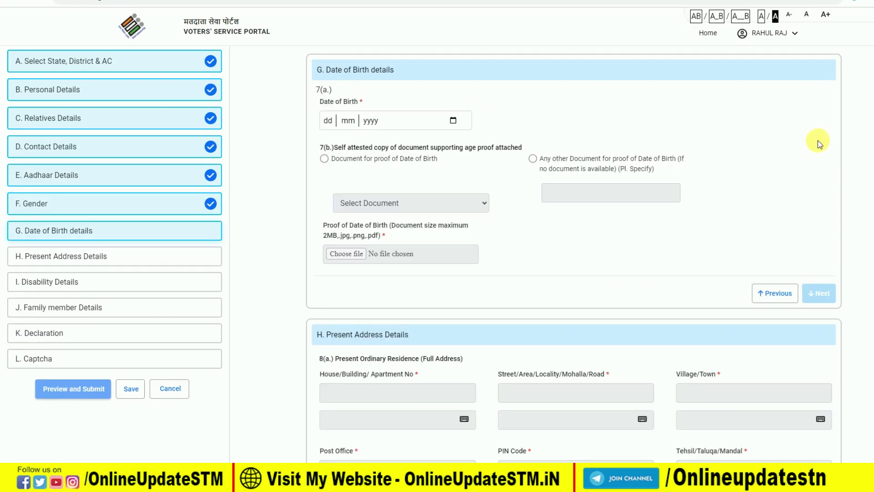
# Step: Pick the applicant's date of birth from the calendar
pyautogui.click(452, 122)
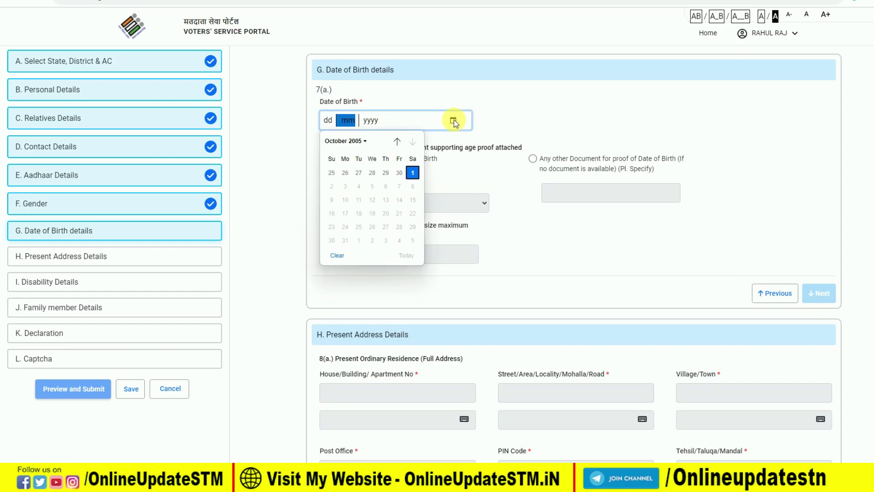
pyautogui.click(353, 141)
pyautogui.click(336, 156)
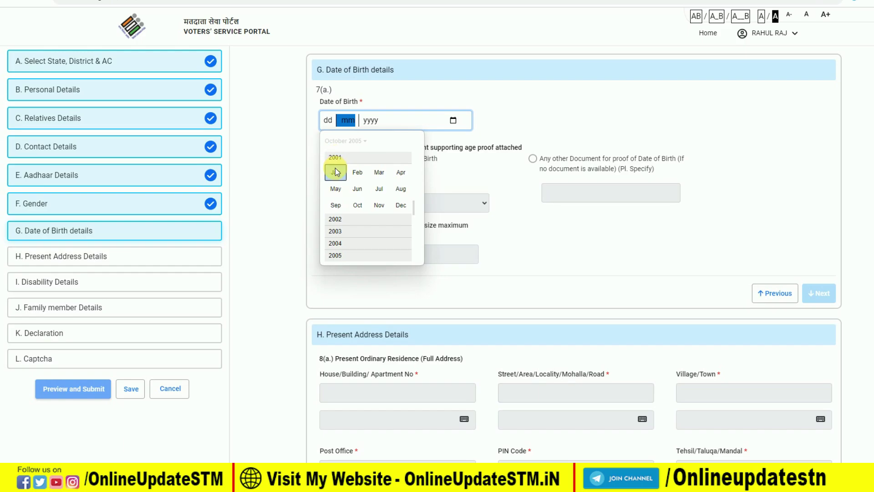
pyautogui.click(335, 172)
pyautogui.click(404, 174)
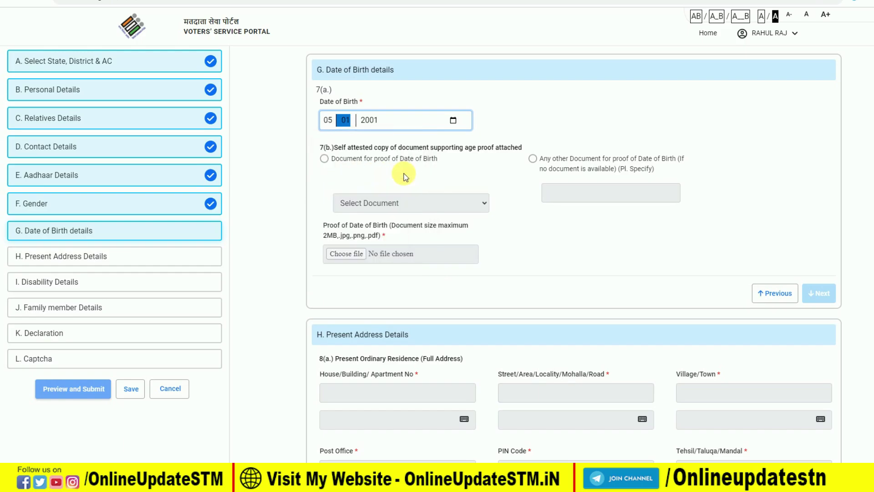
pyautogui.click(538, 122)
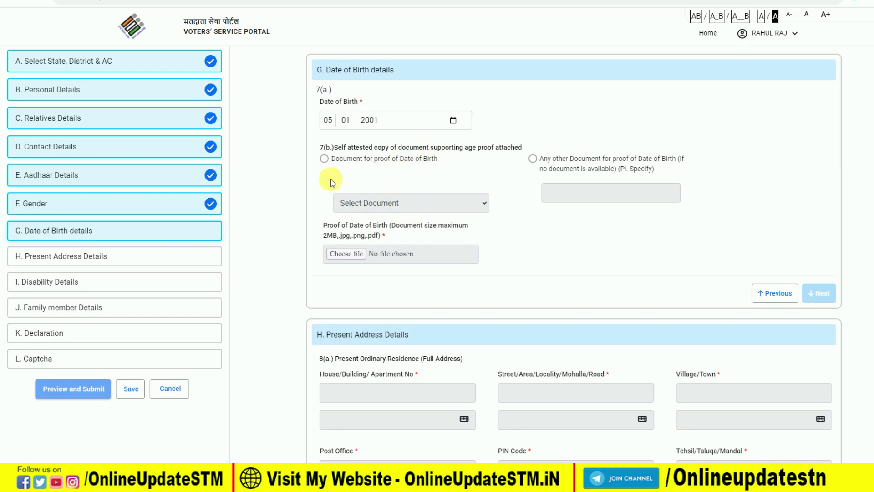
# Step: Select Aadhaar Card as the date of birth proof, upload its PDF, and continue to Present Address Details
pyautogui.click(324, 159)
pyautogui.click(389, 205)
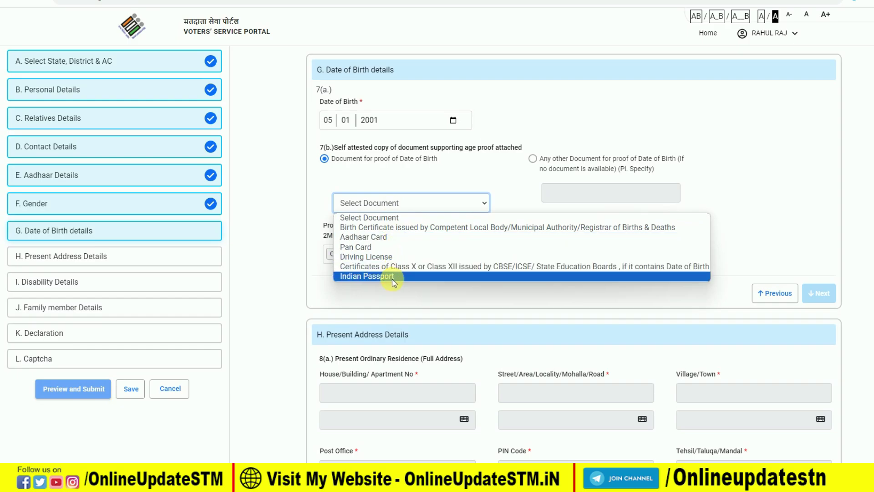
pyautogui.click(388, 237)
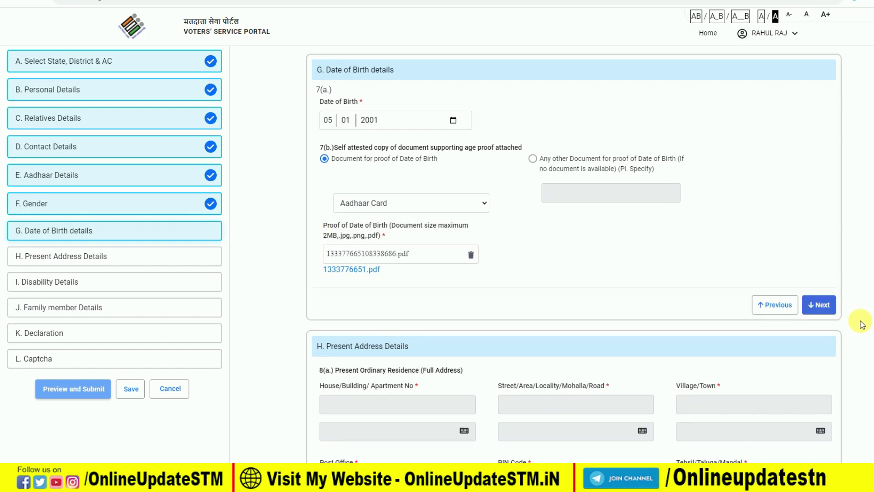
pyautogui.click(820, 304)
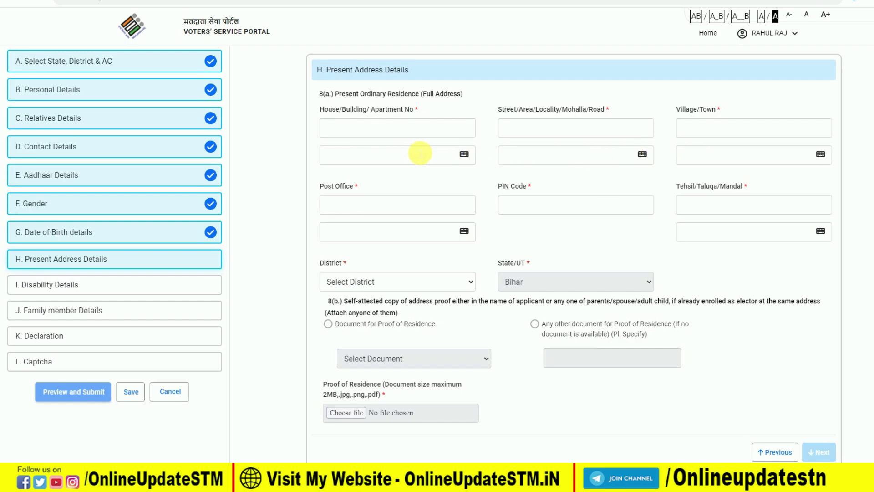
# Step: Fill in the present address post office as POST with its Hindi equivalent, and select SITAMARHI as the district
pyautogui.scroll(-1, 420, 153)
pyautogui.click(394, 157)
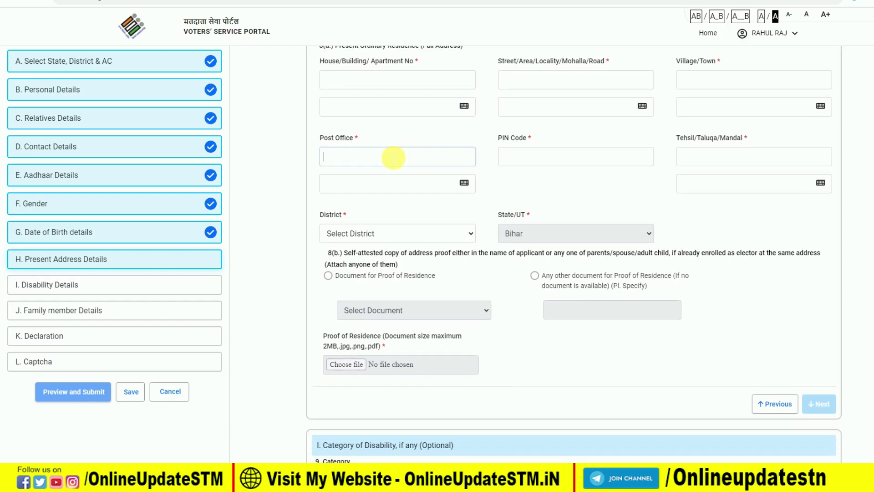
pyautogui.write('POST')
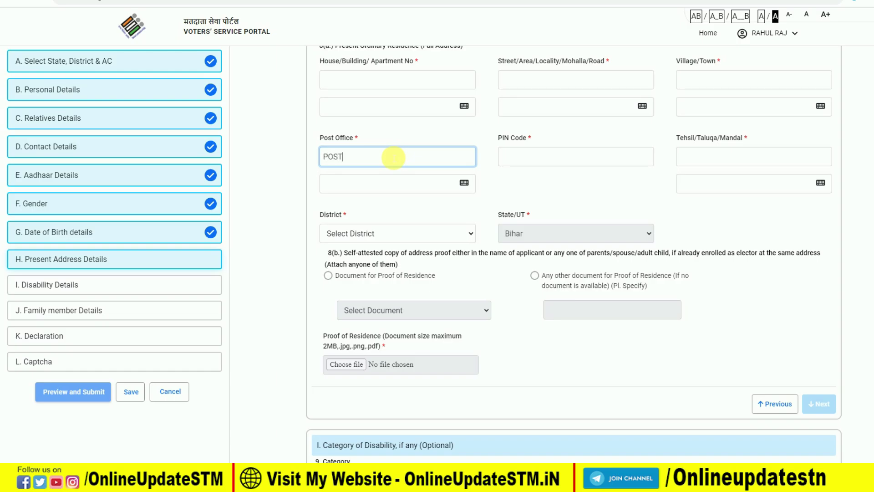
pyautogui.click(385, 183)
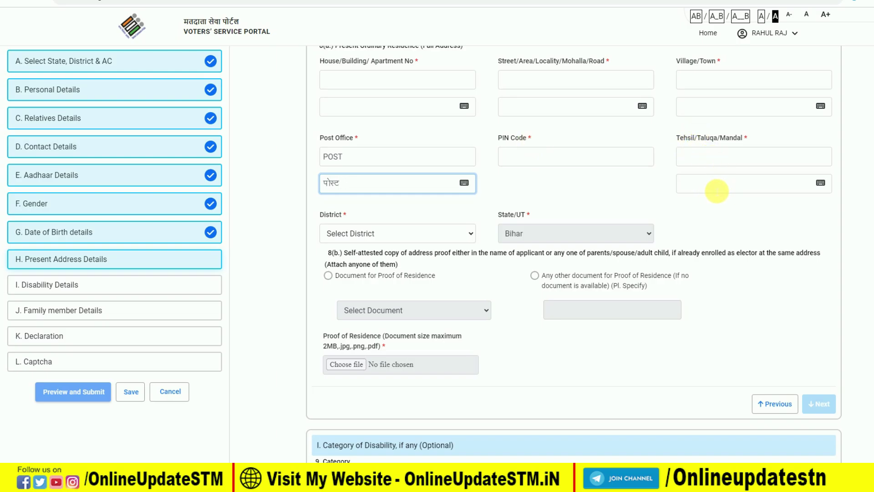
pyautogui.click(387, 235)
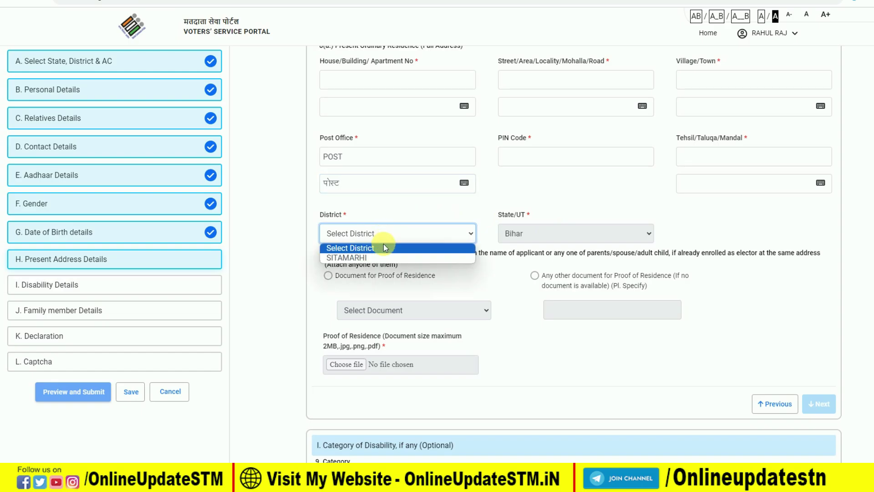
pyautogui.click(381, 255)
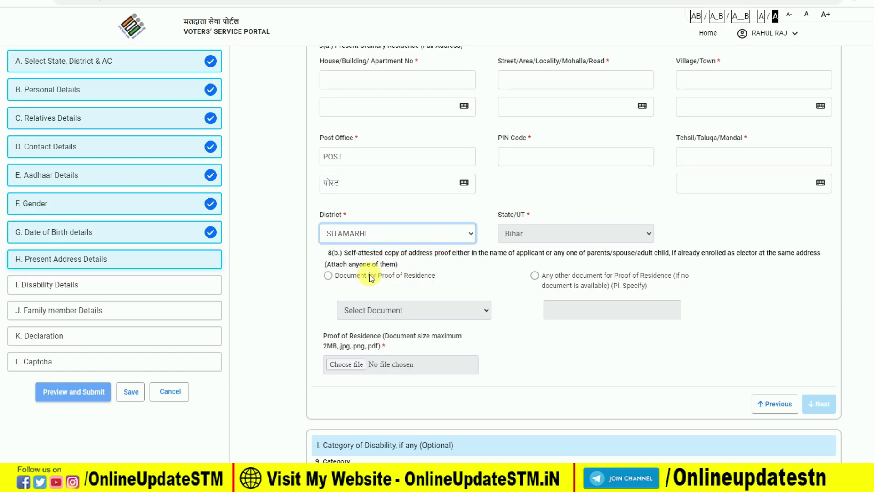
# Step: Select Aadhaar Card as the document for proof of residence, upload its file, and continue to Disability Details
pyautogui.scroll(-3, 390, 273)
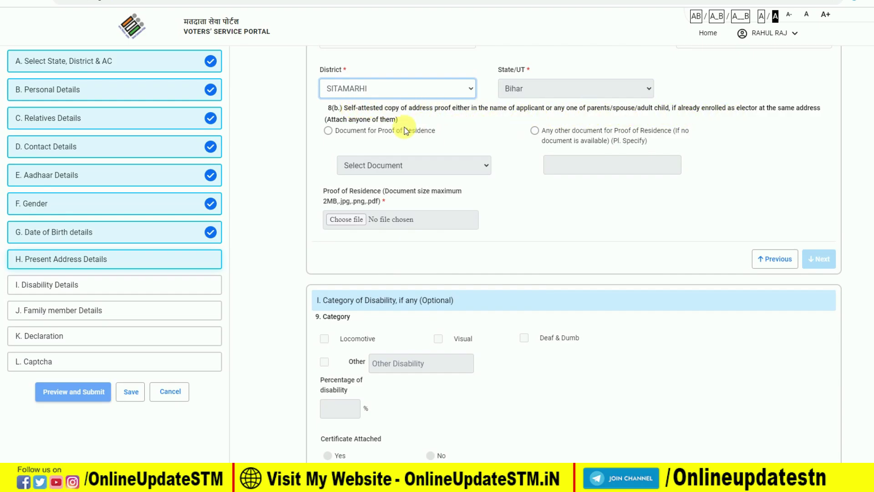
pyautogui.click(328, 130)
pyautogui.click(397, 165)
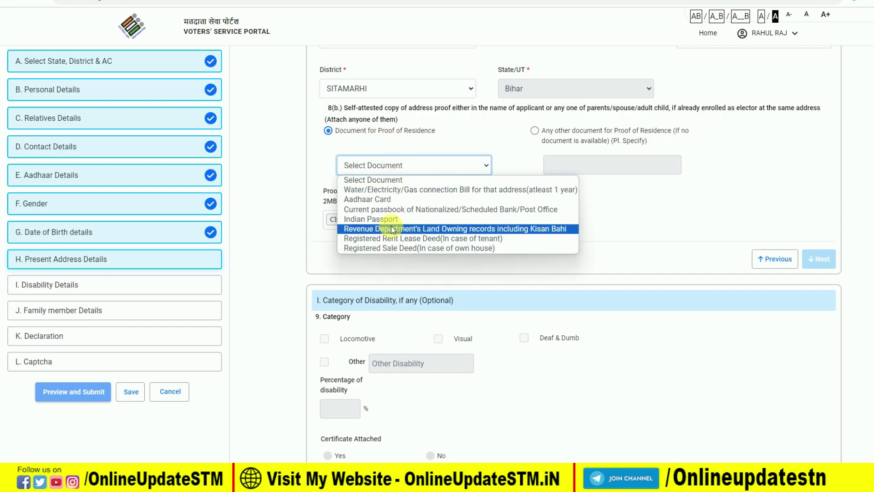
pyautogui.click(389, 199)
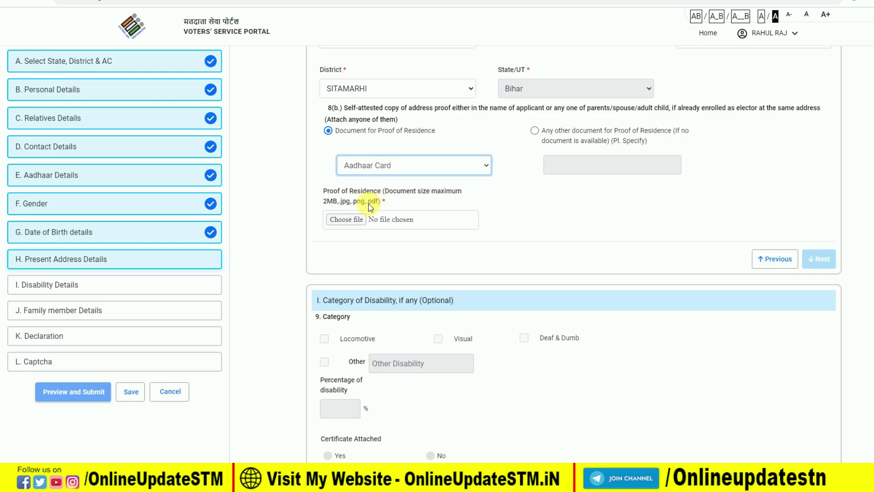
pyautogui.click(333, 219)
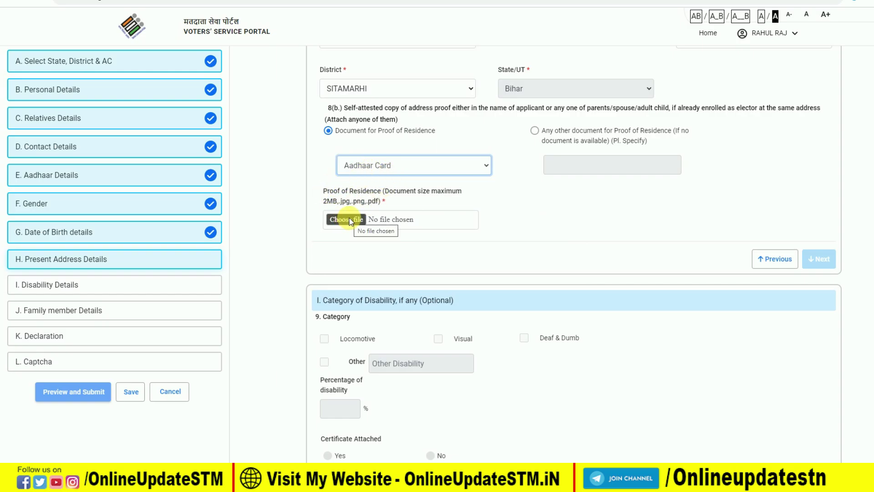
pyautogui.click(815, 259)
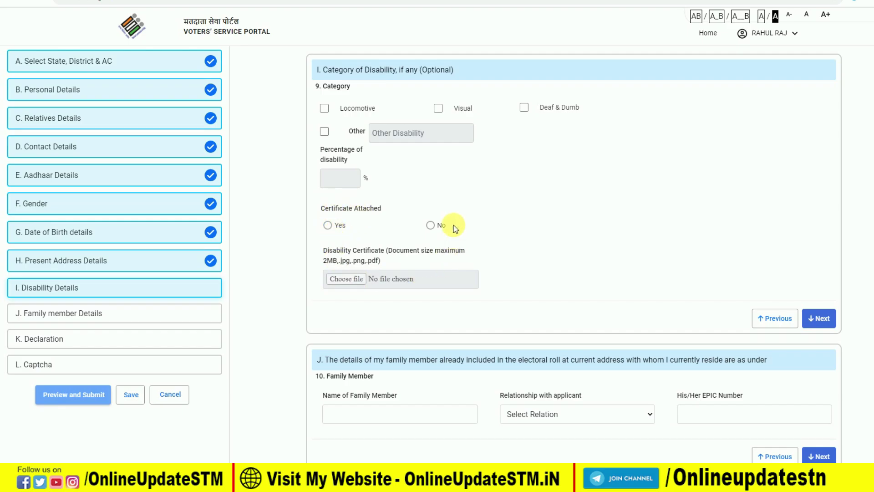
# Step: Skip the optional disability section, set the family member's relationship to Father, and continue to the Declaration
pyautogui.click(816, 317)
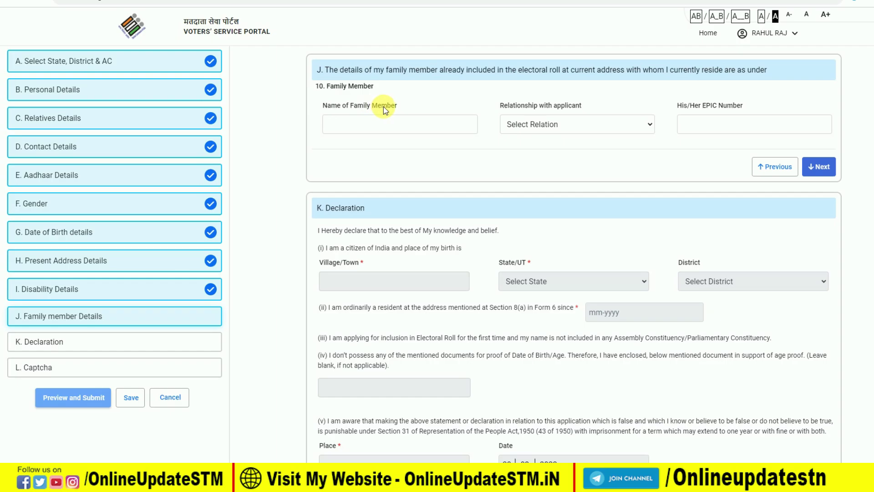
pyautogui.click(534, 124)
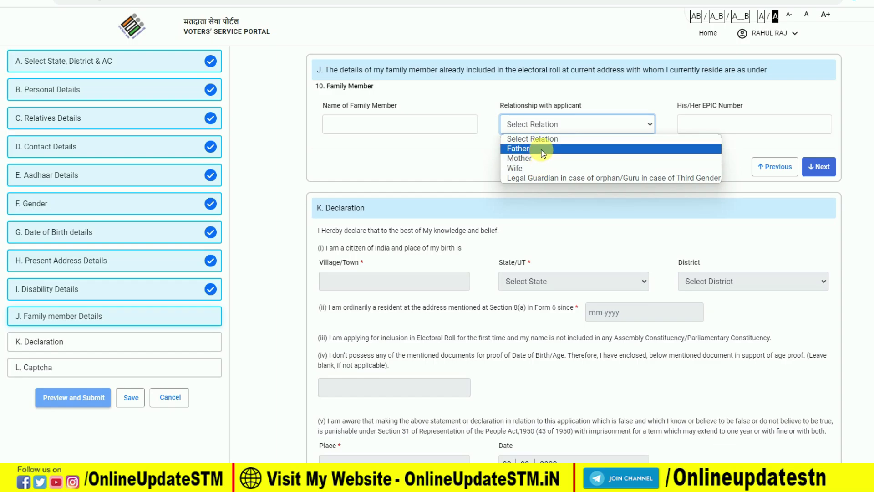
pyautogui.click(542, 149)
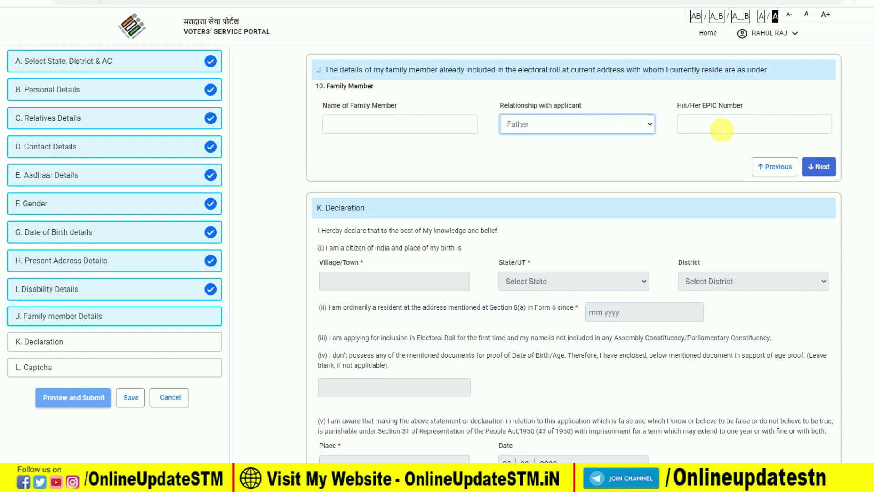
pyautogui.click(817, 168)
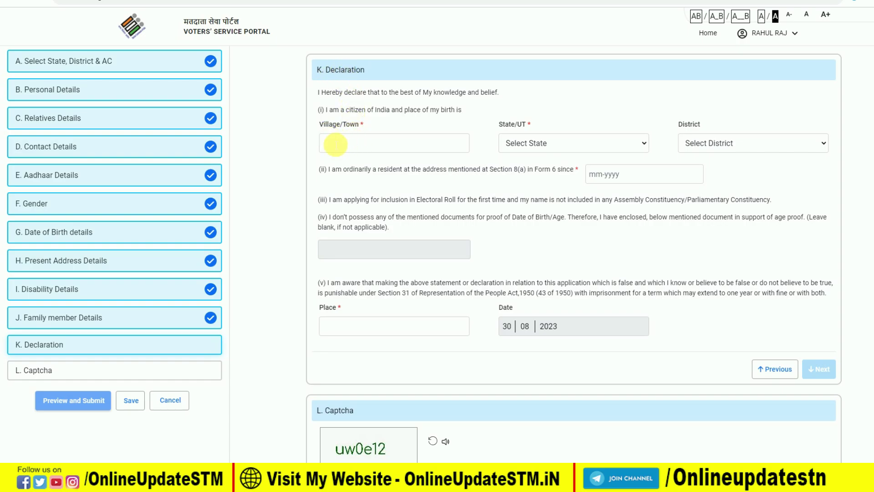
# Step: Set the place of birth in the Declaration to Bihar state and SITAMARHI district
pyautogui.click(512, 142)
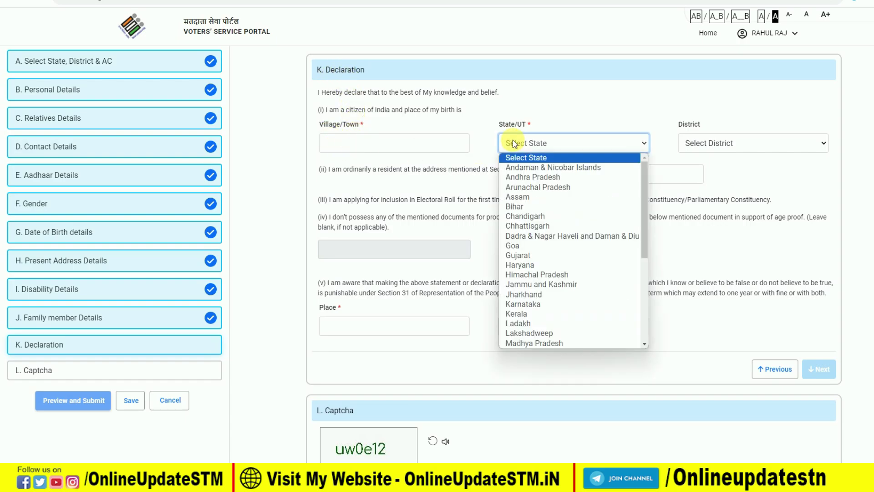
pyautogui.click(525, 205)
pyautogui.click(708, 145)
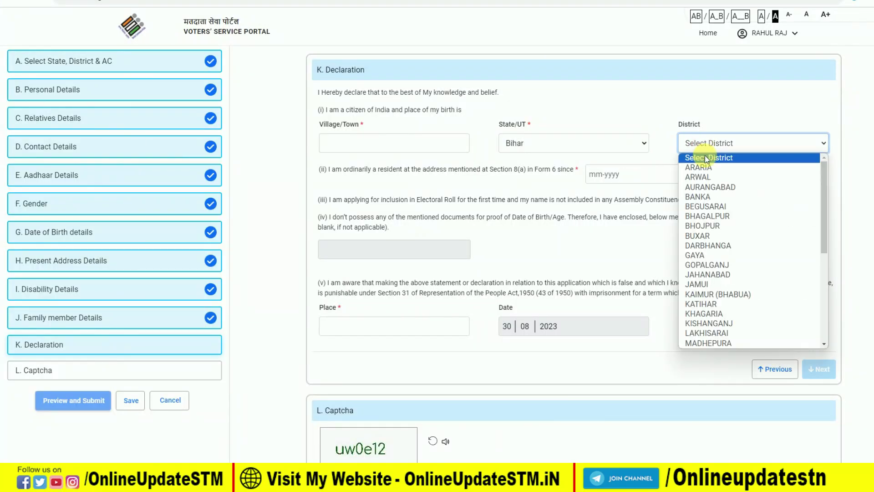
pyautogui.scroll(-5, 729, 306)
pyautogui.click(727, 311)
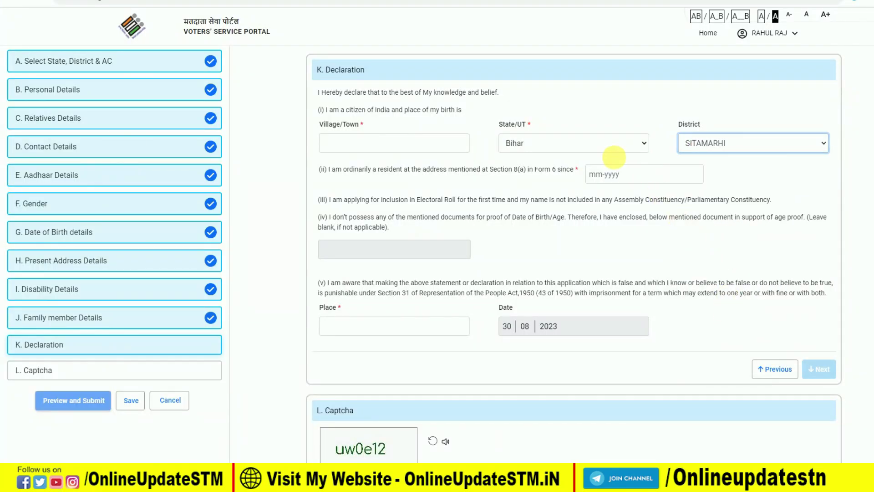
# Step: Set the month since which the applicant has resided at the stated address to 05-2007
pyautogui.scroll(-2, 440, 174)
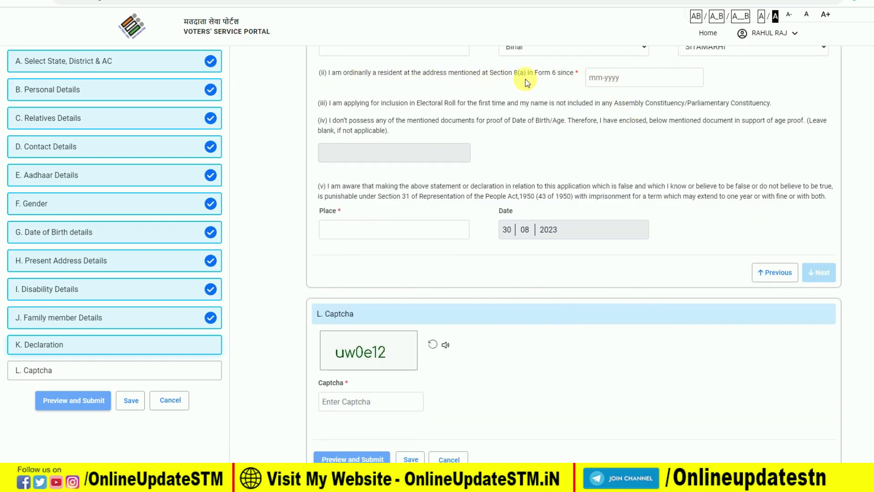
pyautogui.click(600, 78)
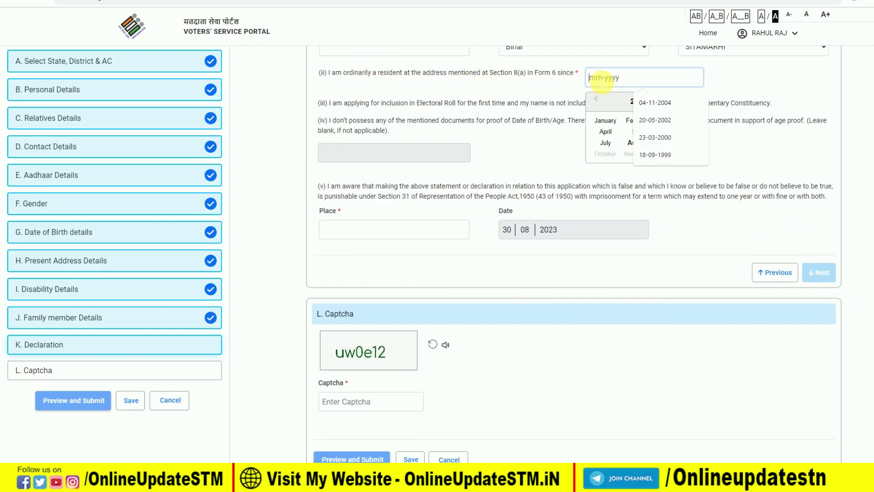
pyautogui.click(609, 96)
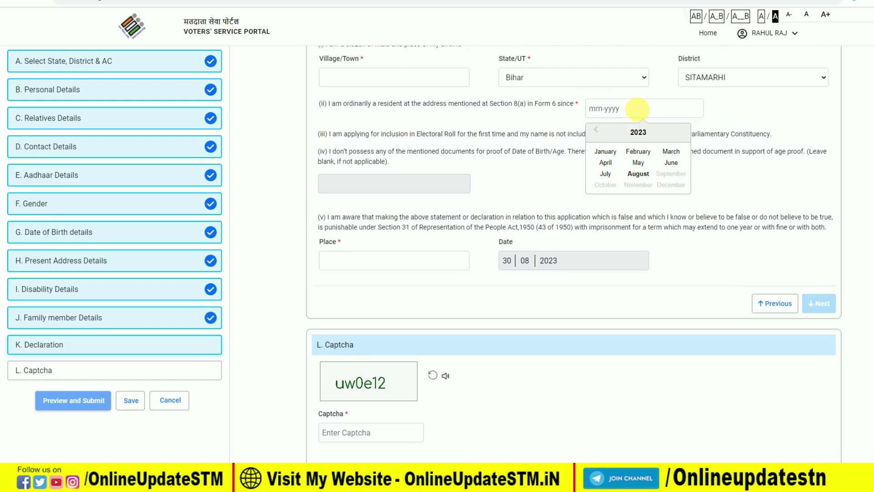
pyautogui.click(597, 100)
pyautogui.doubleClick(598, 103)
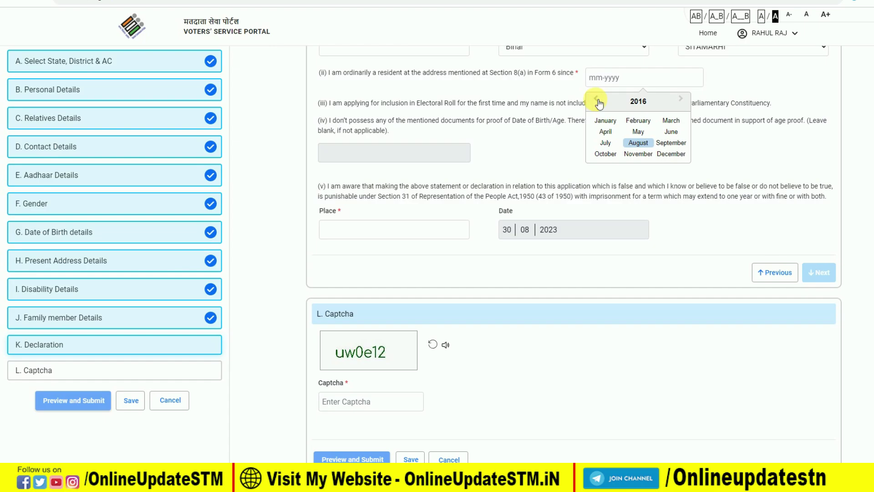
pyautogui.click(599, 103)
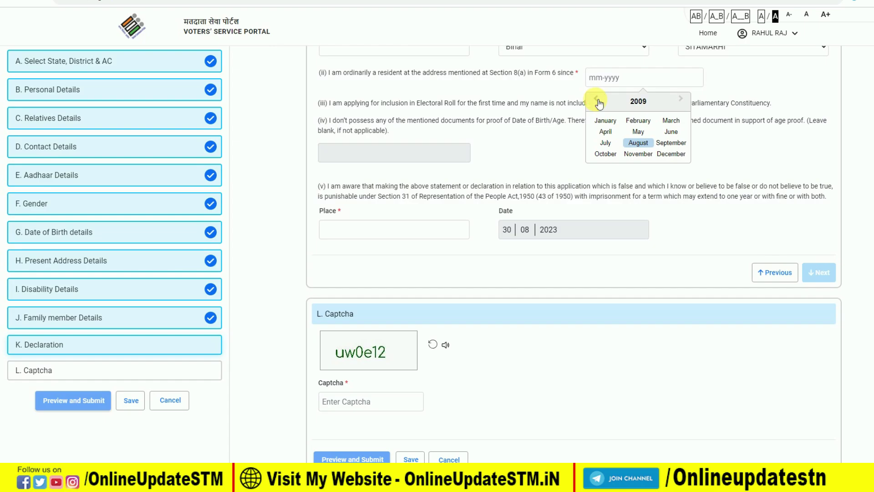
pyautogui.click(638, 131)
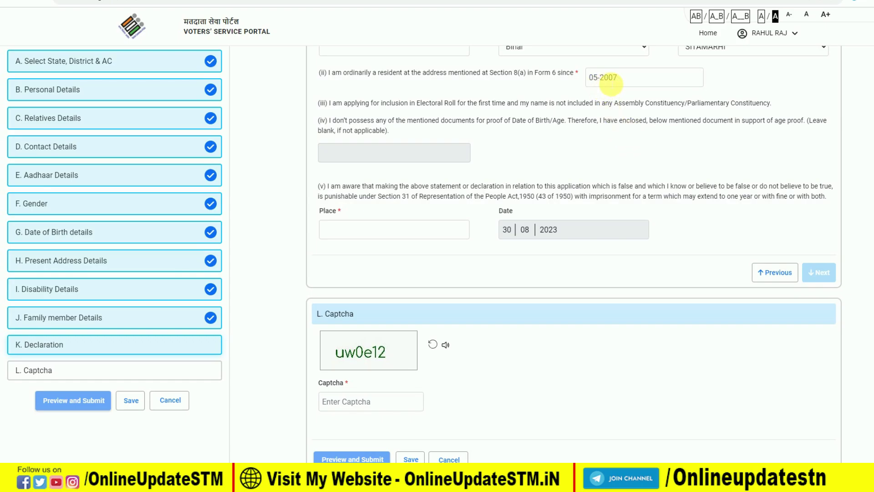
# Step: Review the Form 6 preview through to its end, submit the application, and dismiss the acknowledgement
pyautogui.scroll(-1, 609, 82)
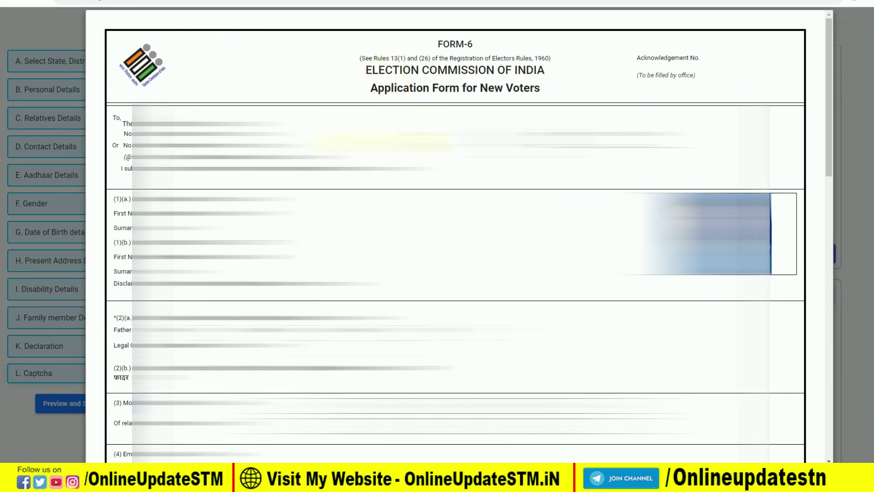
pyautogui.scroll(-15, 387, 143)
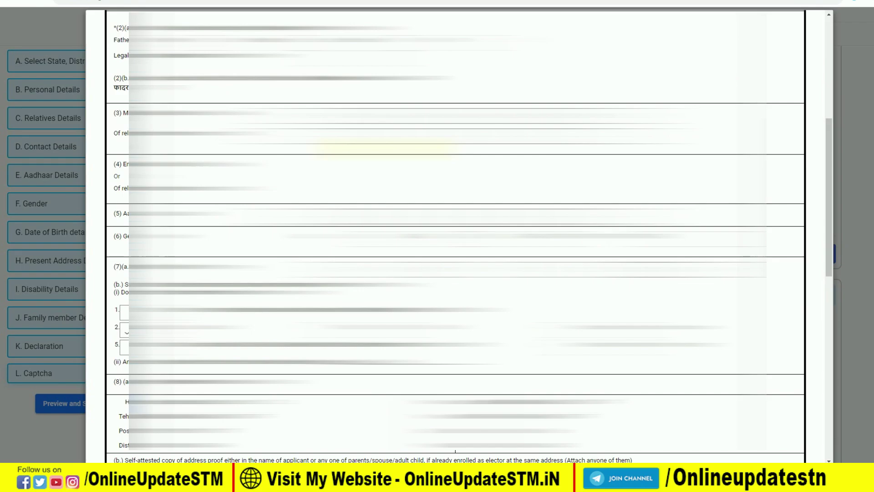
pyautogui.scroll(-6, 387, 146)
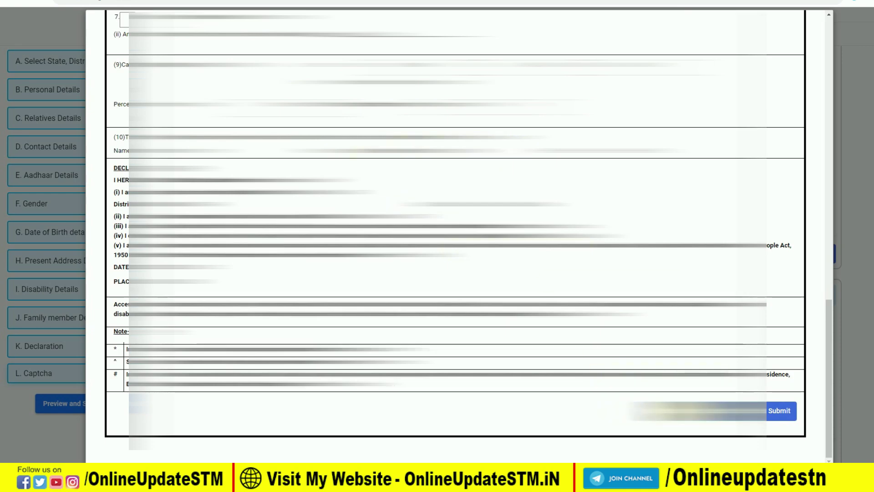
pyautogui.click(769, 418)
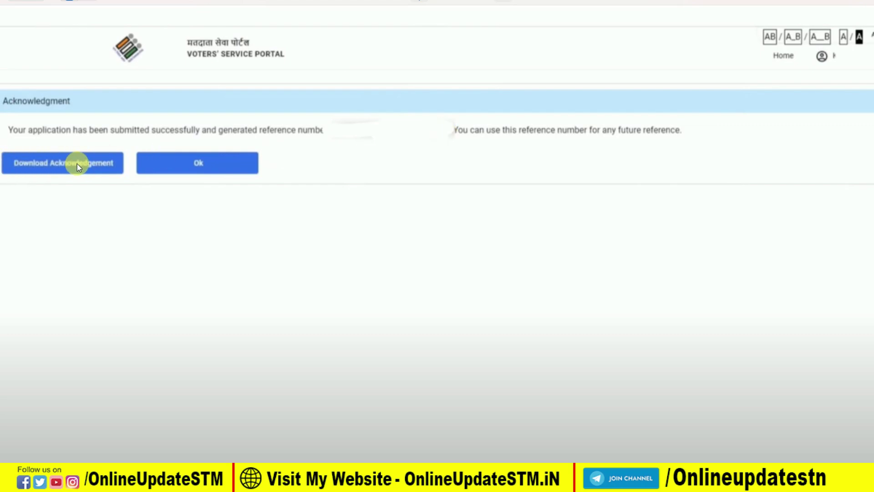
pyautogui.click(188, 172)
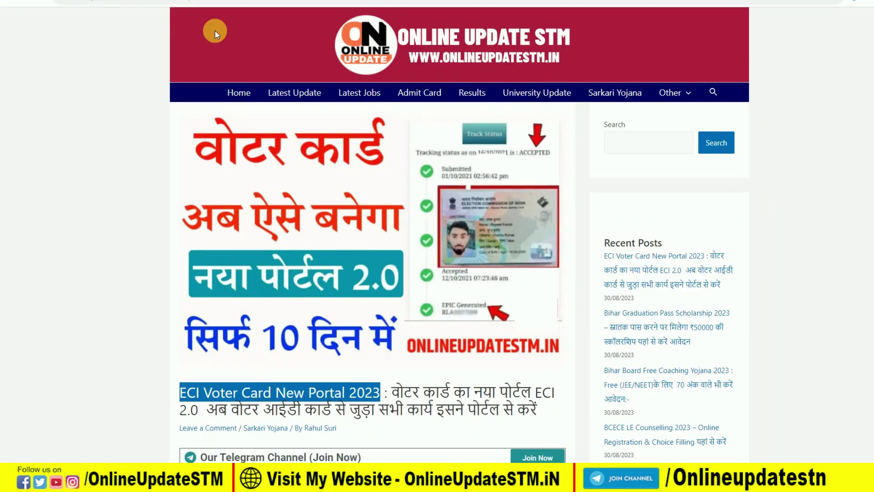
# Step: Follow the Application Status link in the Online Update STM article and open Track Application Status on the Voters' Service Portal
pyautogui.scroll(-10, 336, 170)
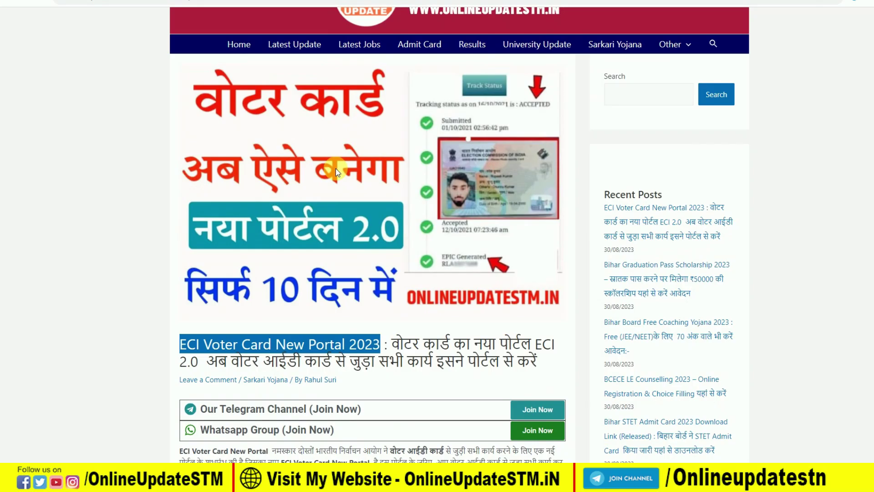
pyautogui.scroll(-20, 335, 171)
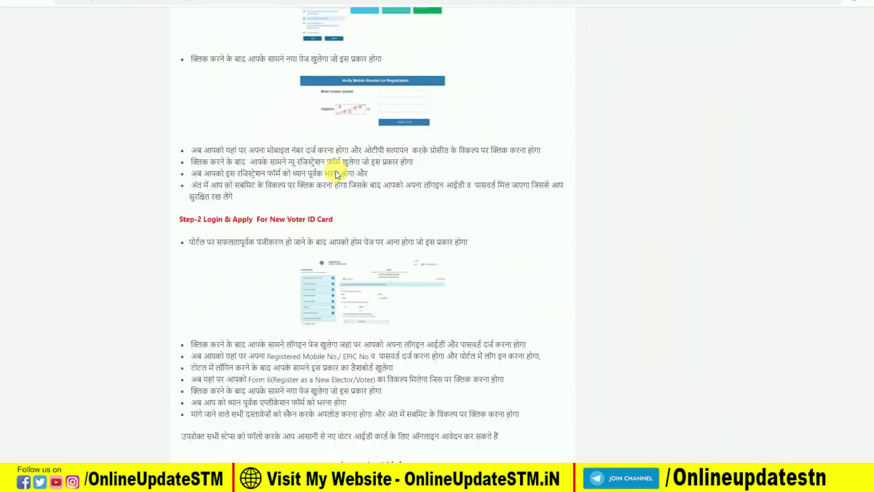
pyautogui.moveTo(269, 258); pyautogui.dragTo(335, 255)
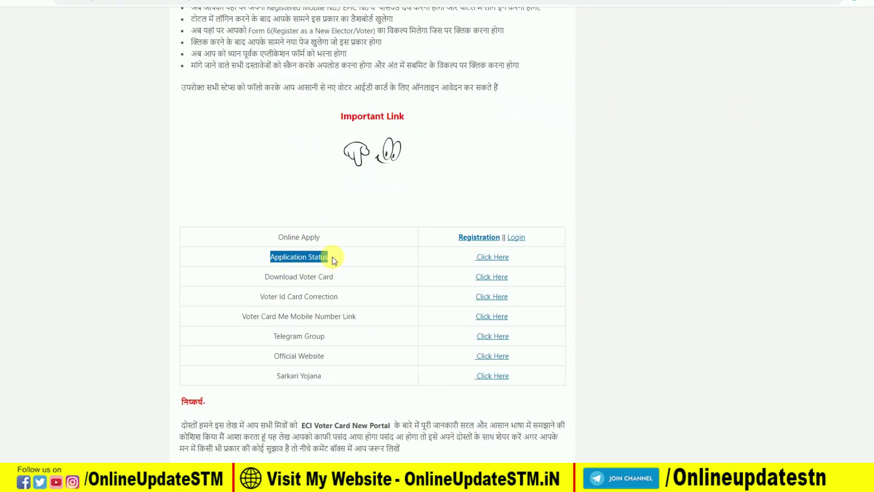
pyautogui.click(499, 257)
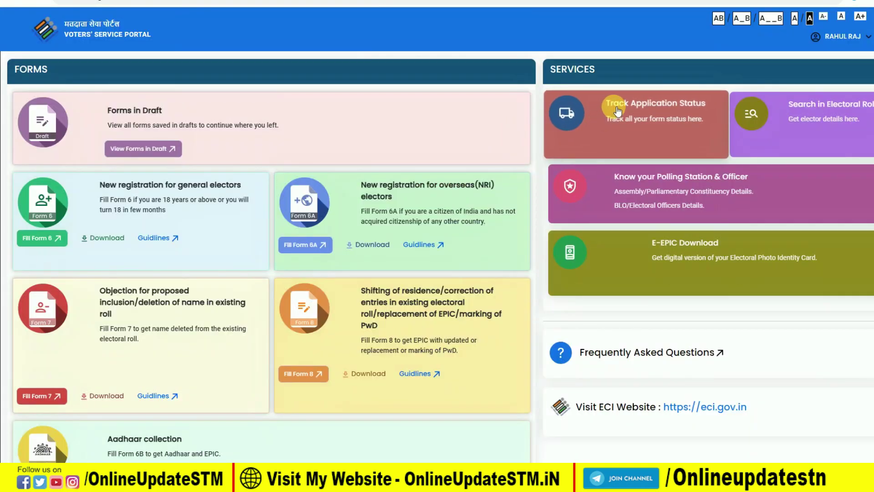
pyautogui.click(663, 106)
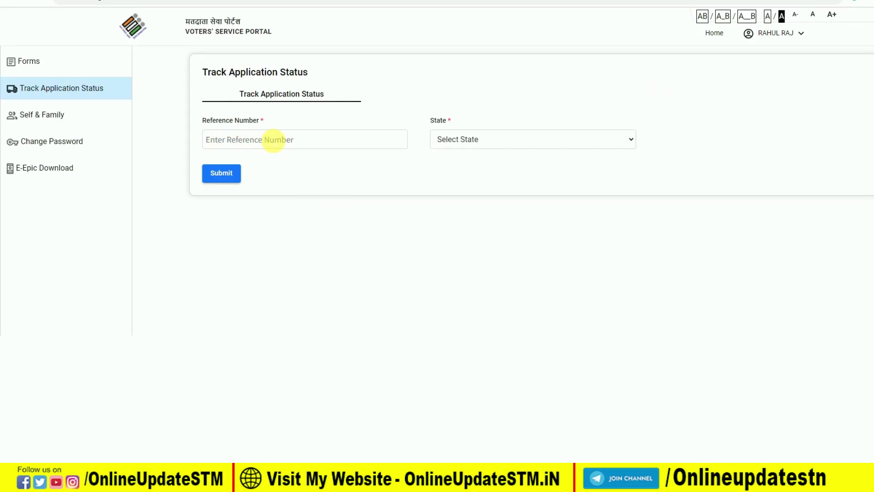
# Step: Select Bihar as the state and submit the query to check the application's status
pyautogui.click(464, 140)
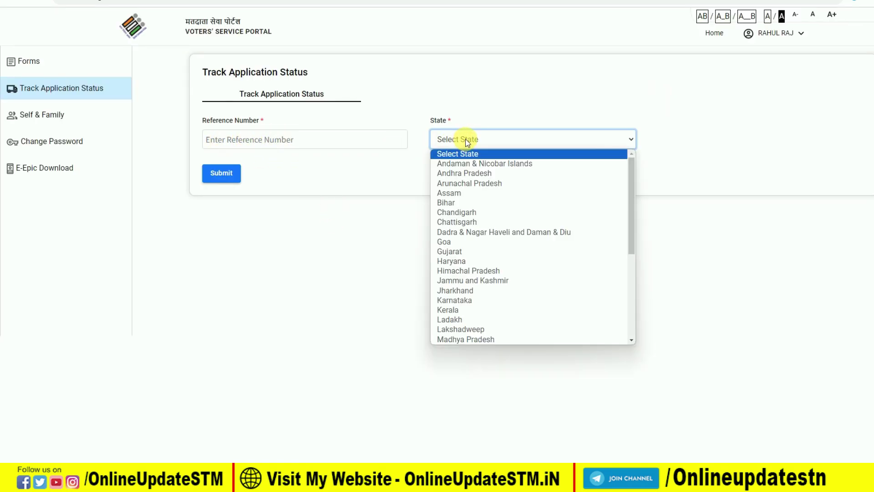
pyautogui.click(476, 202)
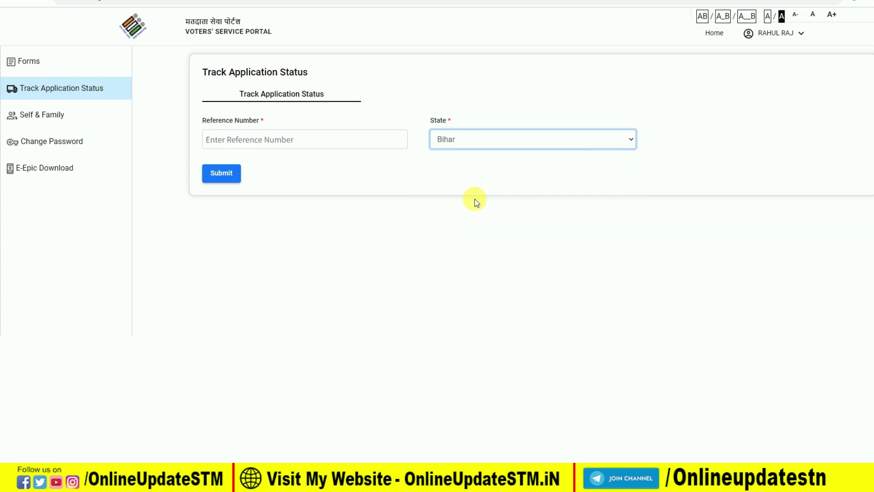
pyautogui.click(230, 177)
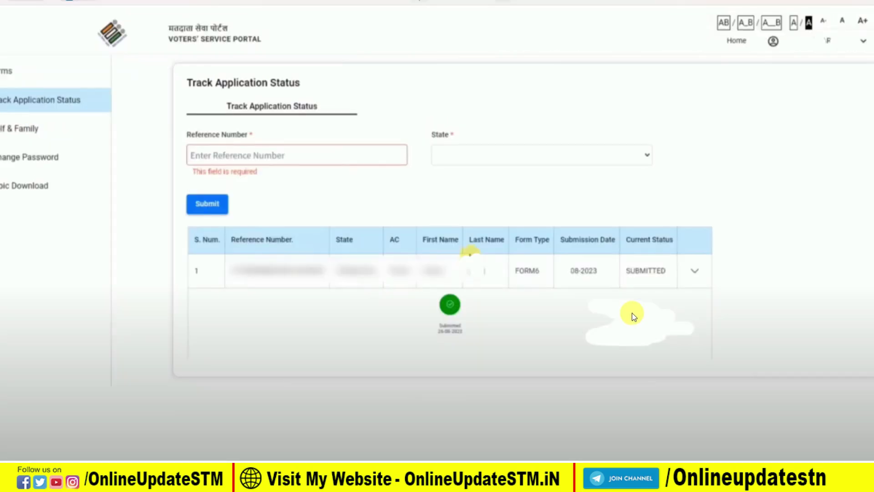